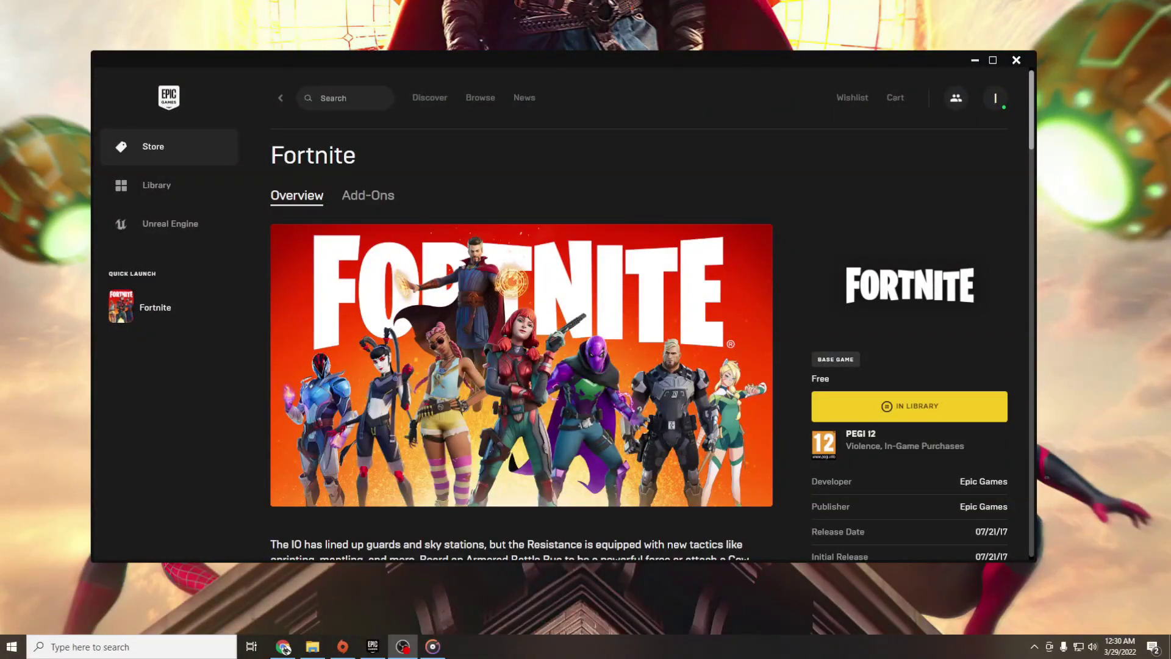
{"action": "scroll", "coordinate": [673, 352], "scroll_direction": "down", "scroll_amount": 2}
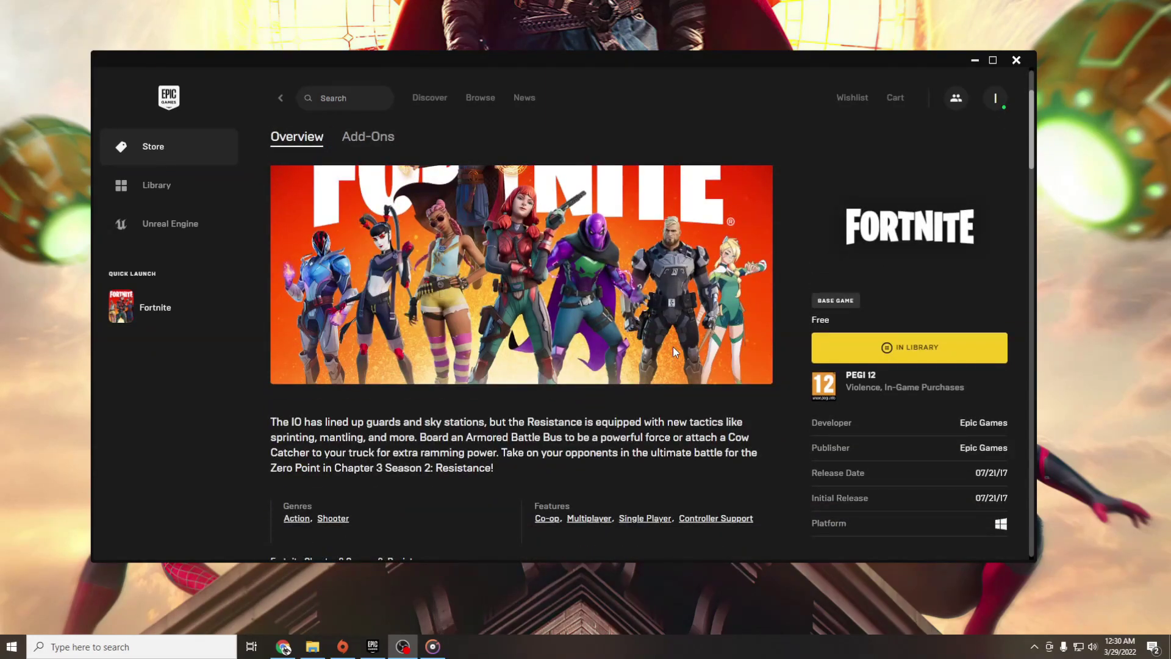
{"action": "scroll", "coordinate": [679, 349], "scroll_direction": "up", "scroll_amount": 2}
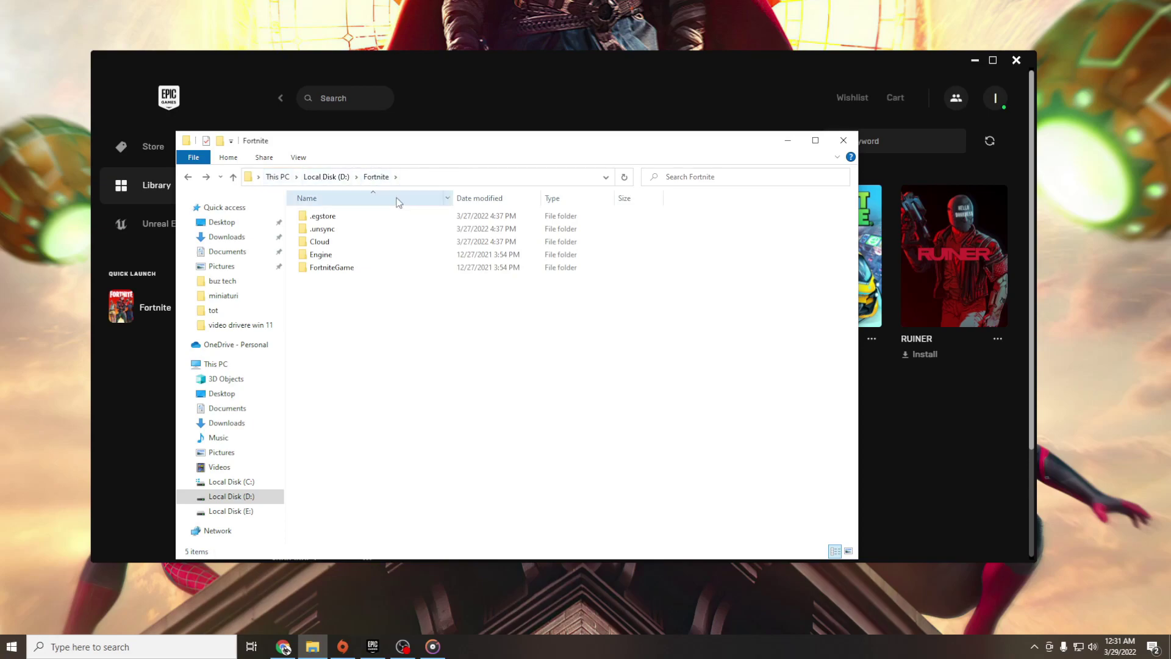
- Navigate into FortniteGame\Binaries\Win64 and select FortniteClient-Win64-Shipping
{"action": "double_click", "coordinate": [346, 267]}
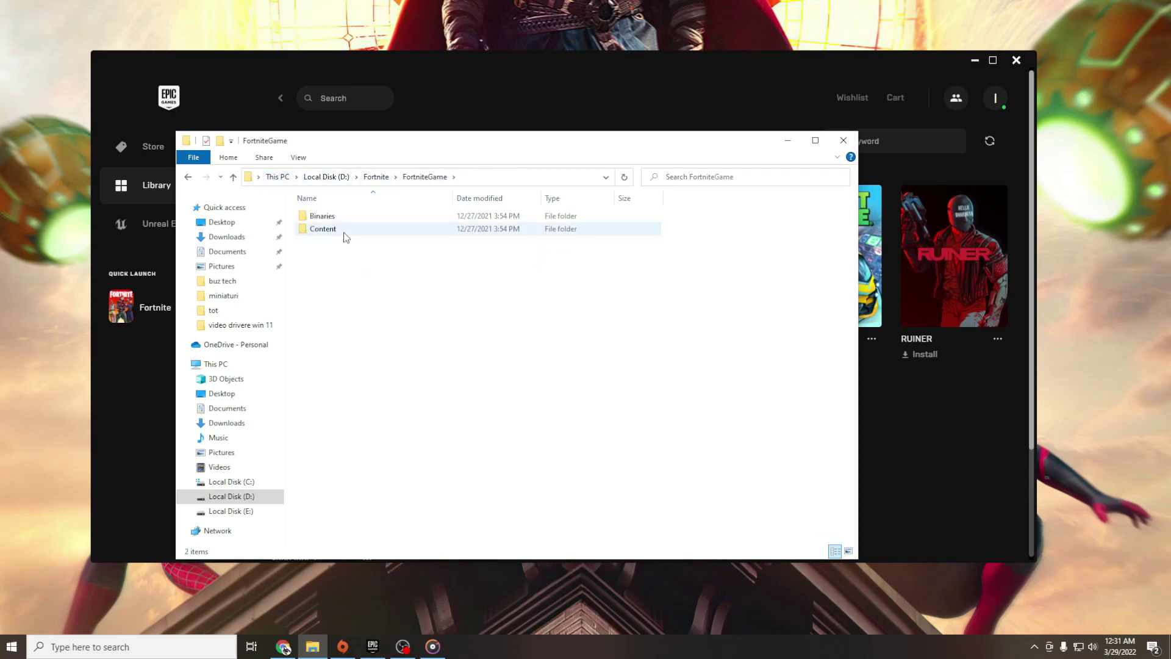
{"action": "double_click", "coordinate": [335, 218]}
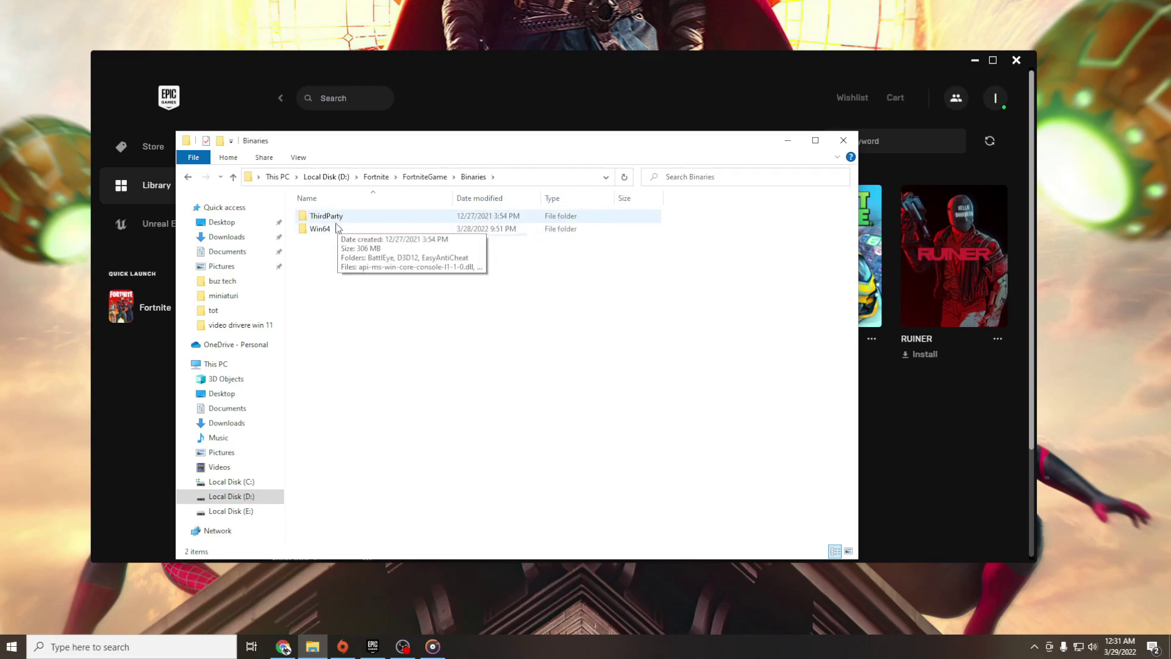
{"action": "double_click", "coordinate": [332, 227]}
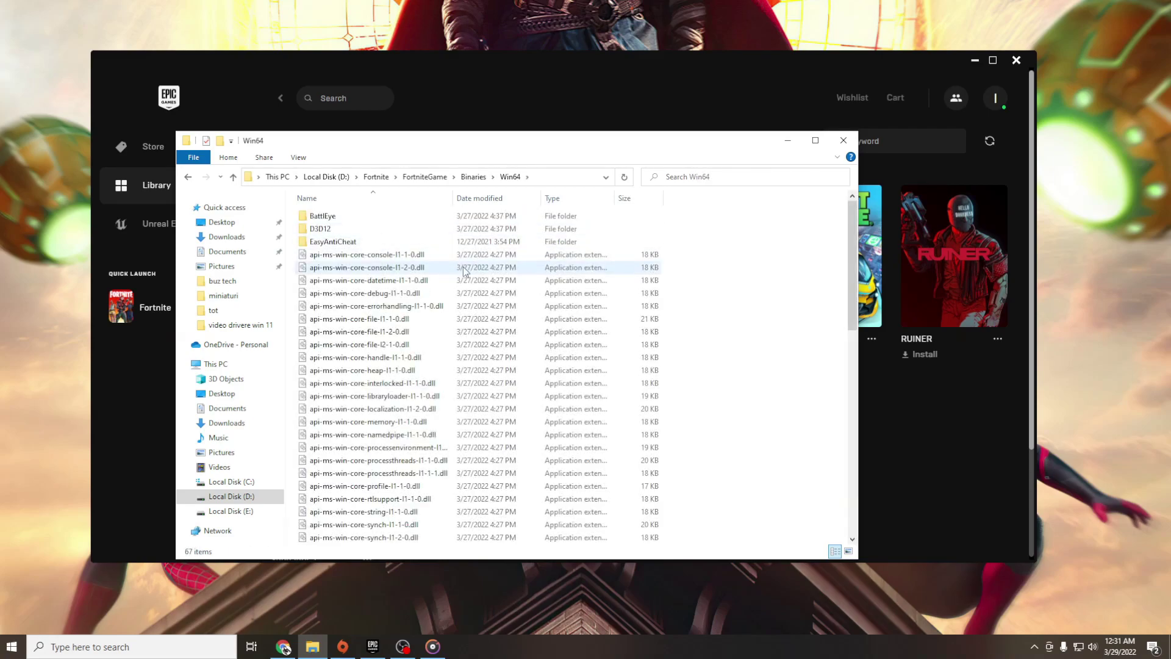
{"action": "scroll", "coordinate": [465, 270], "scroll_direction": "down", "scroll_amount": 5}
{"action": "scroll", "coordinate": [465, 271], "scroll_direction": "down", "scroll_amount": 5}
{"action": "scroll", "coordinate": [465, 270], "scroll_direction": "down", "scroll_amount": 4}
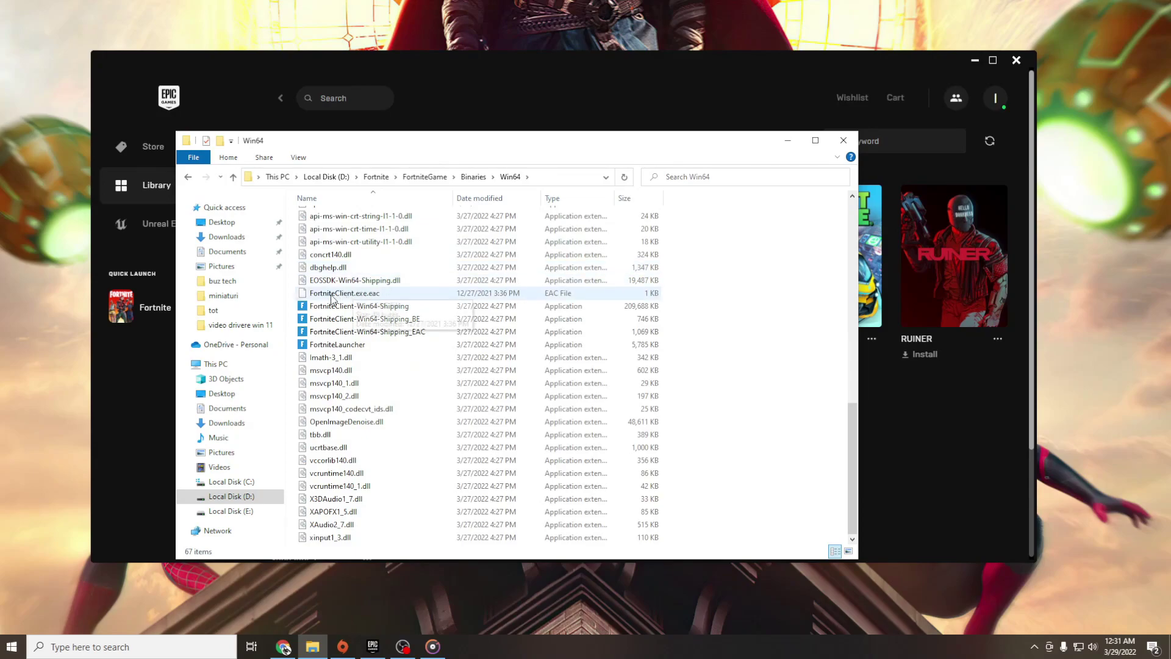
{"action": "left_click", "coordinate": [354, 306]}
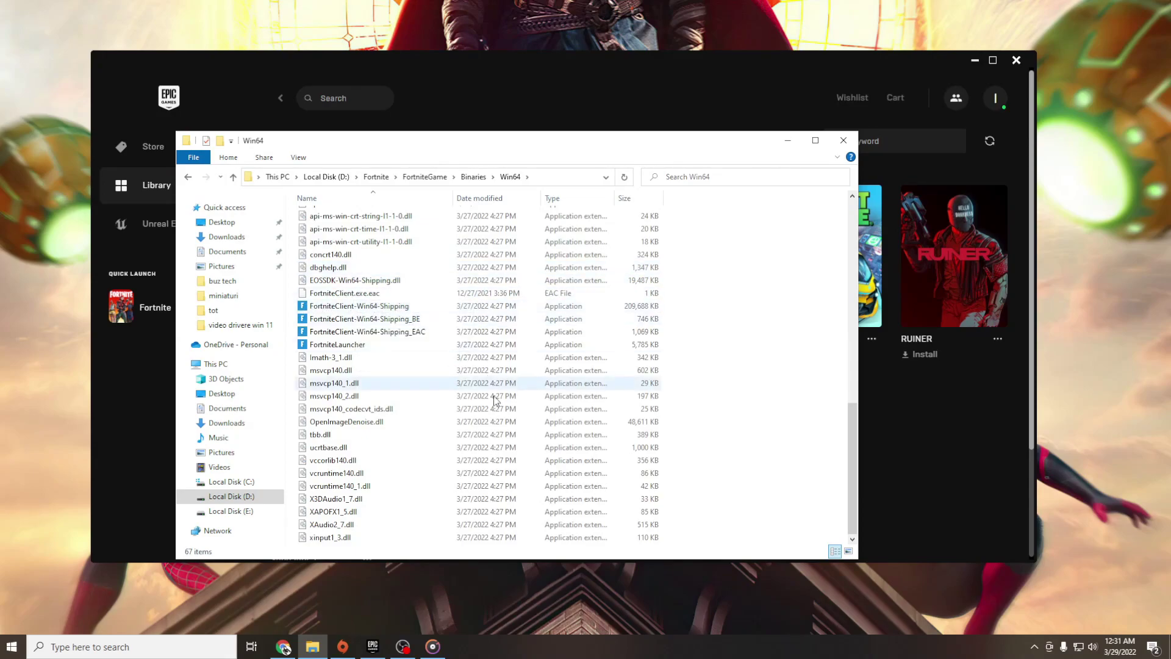
- Enable 'Run this program as an administrator' for FortniteClient-Win64-Shipping, then enter EasyAntiCheat
{"action": "right_click", "coordinate": [349, 311]}
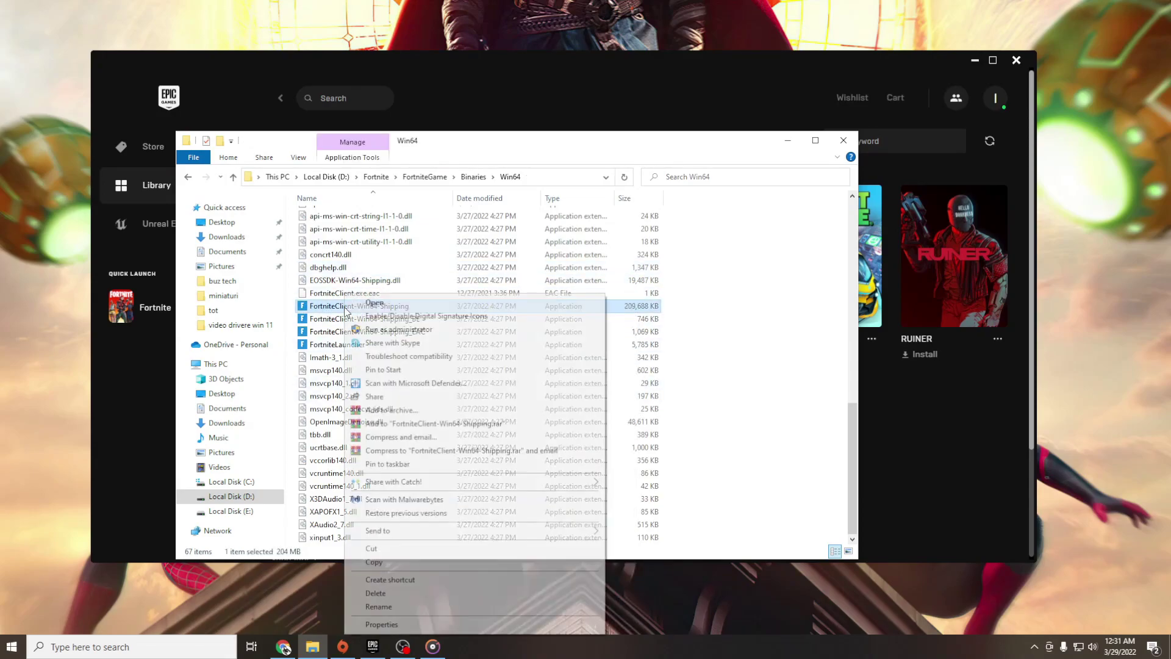
{"action": "left_click", "coordinate": [429, 640]}
{"action": "left_click_drag", "start_coordinate": [469, 307], "coordinate": [516, 195]}
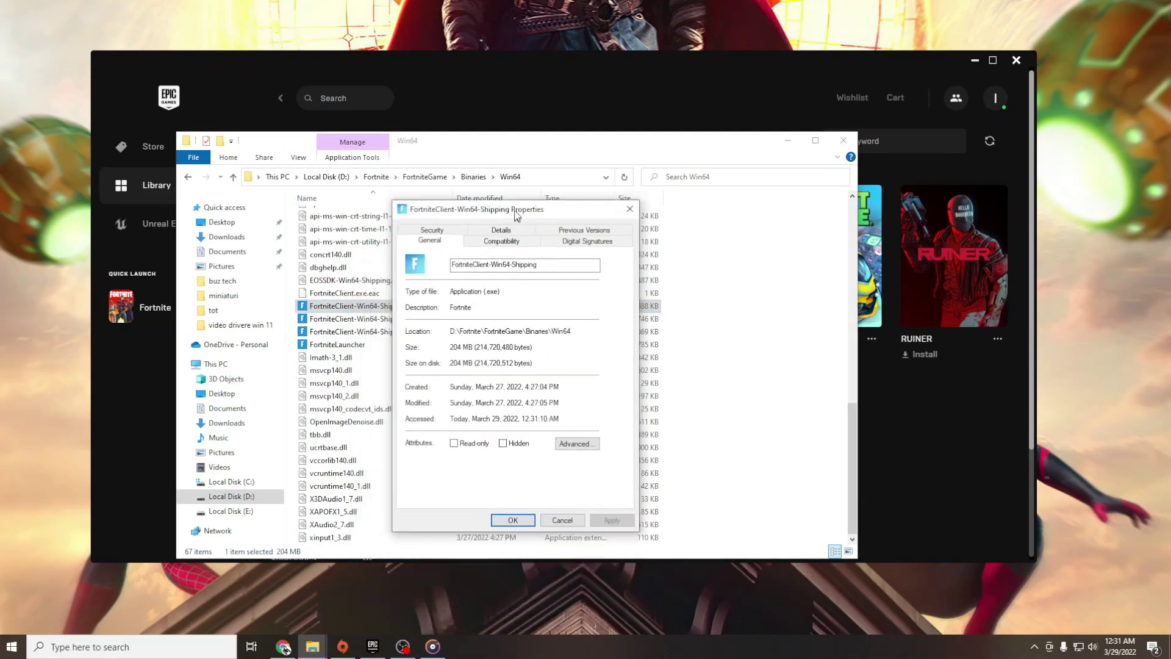
{"action": "left_click", "coordinate": [506, 225]}
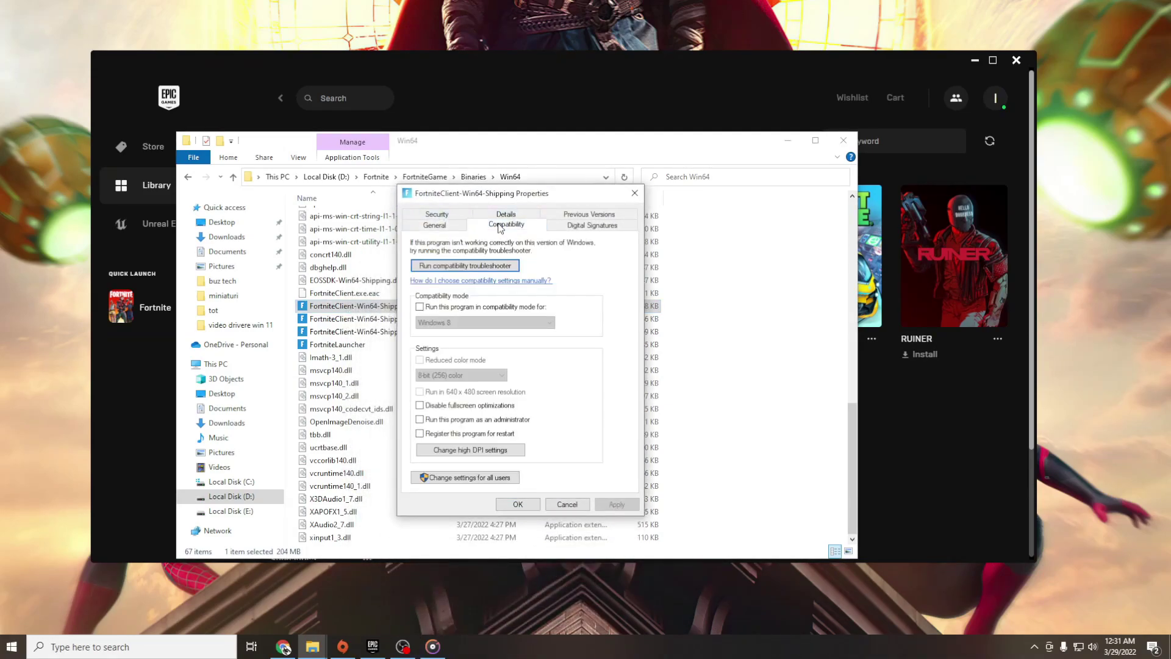
{"action": "left_click", "coordinate": [476, 419]}
{"action": "left_click", "coordinate": [617, 504]}
{"action": "left_click", "coordinate": [520, 505]}
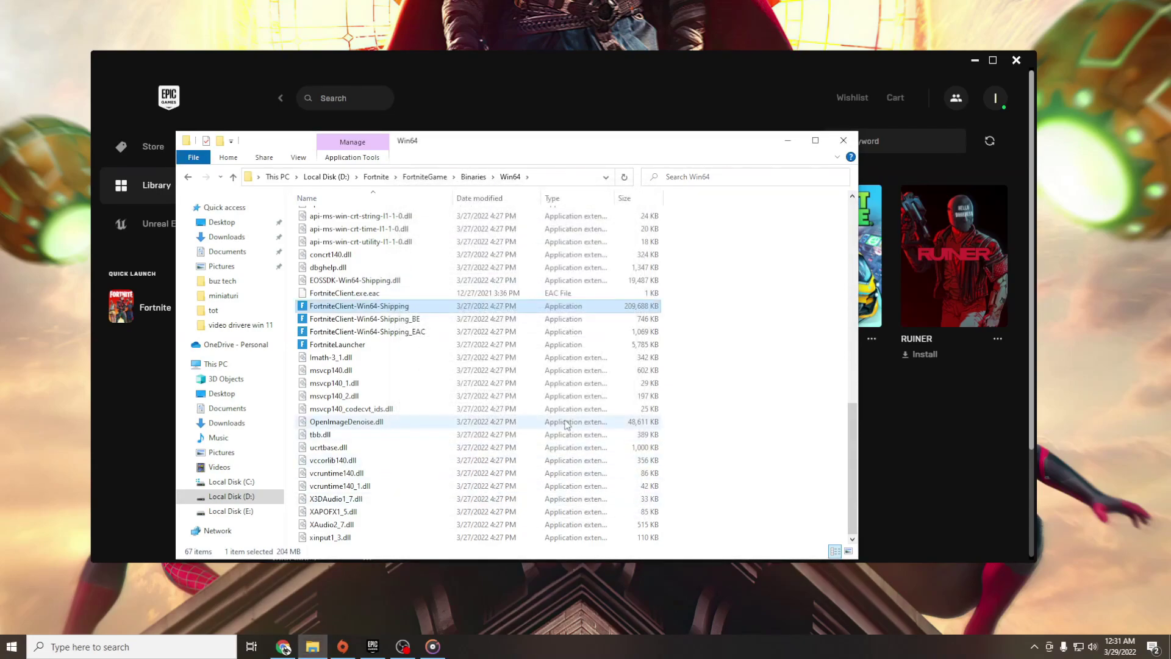
{"action": "scroll", "coordinate": [366, 320], "scroll_direction": "up", "scroll_amount": 5}
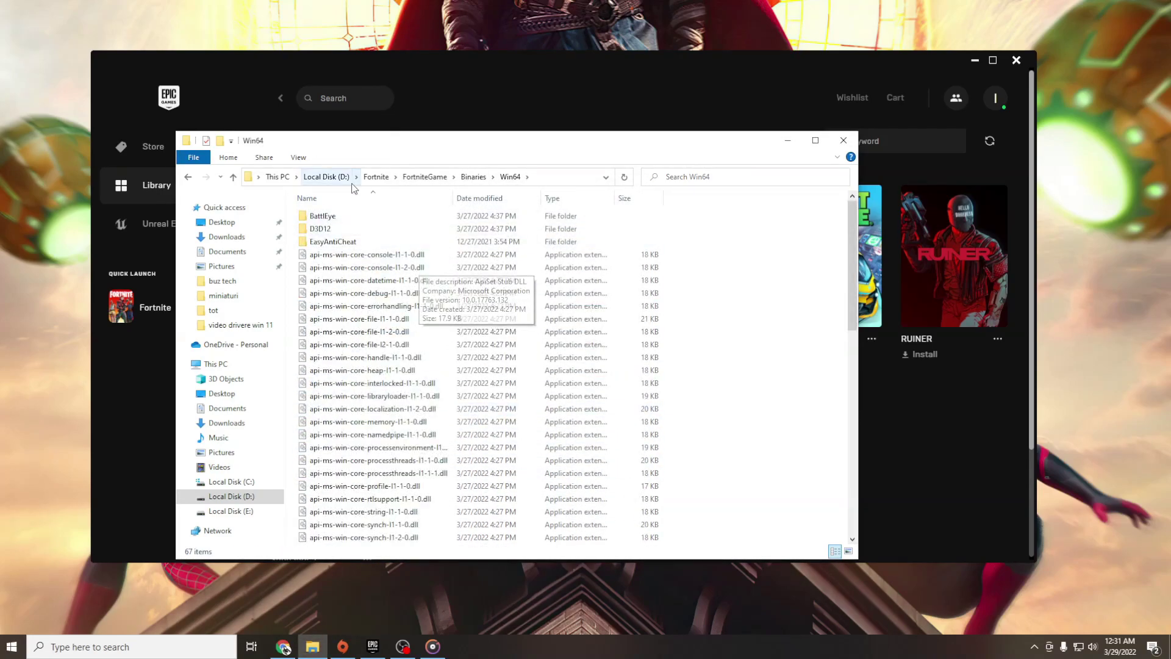
{"action": "double_click", "coordinate": [333, 242]}
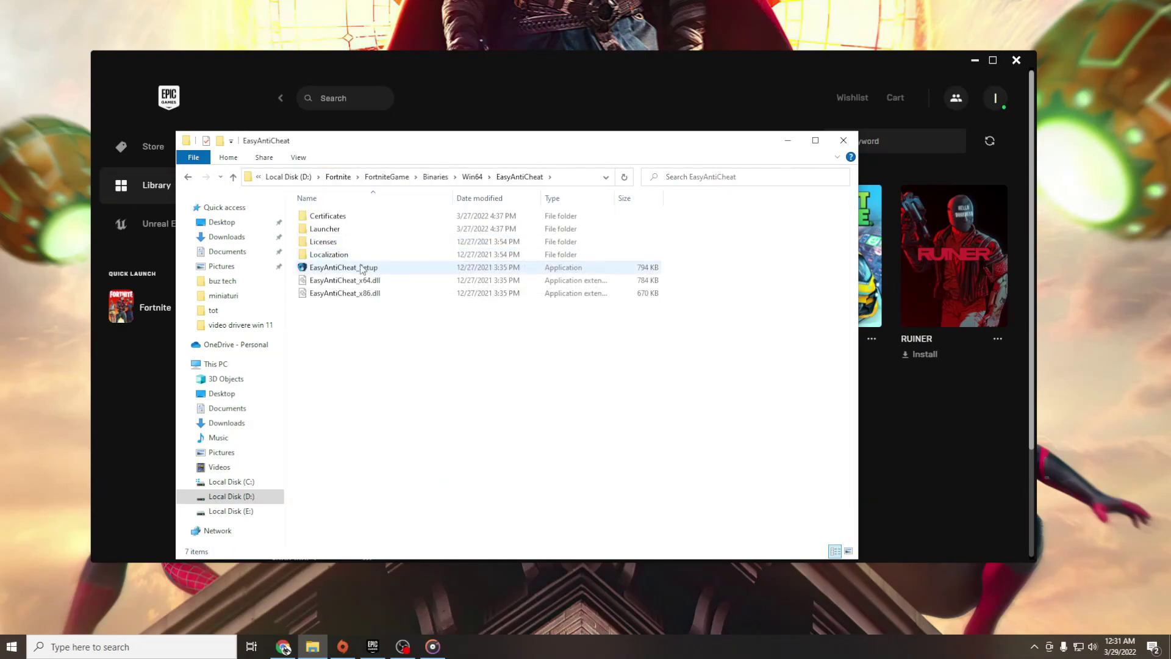
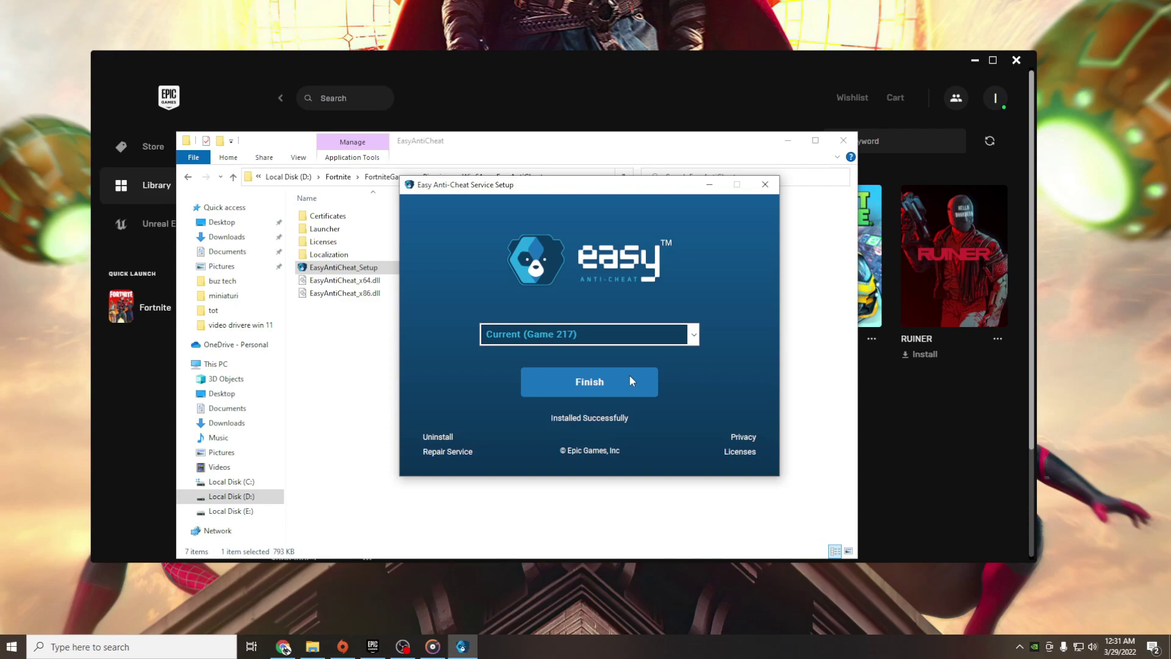
- Finish the Fortnite Easy Anti-Cheat setup and close the EasyAntiCheat folder window
{"action": "left_click", "coordinate": [629, 378]}
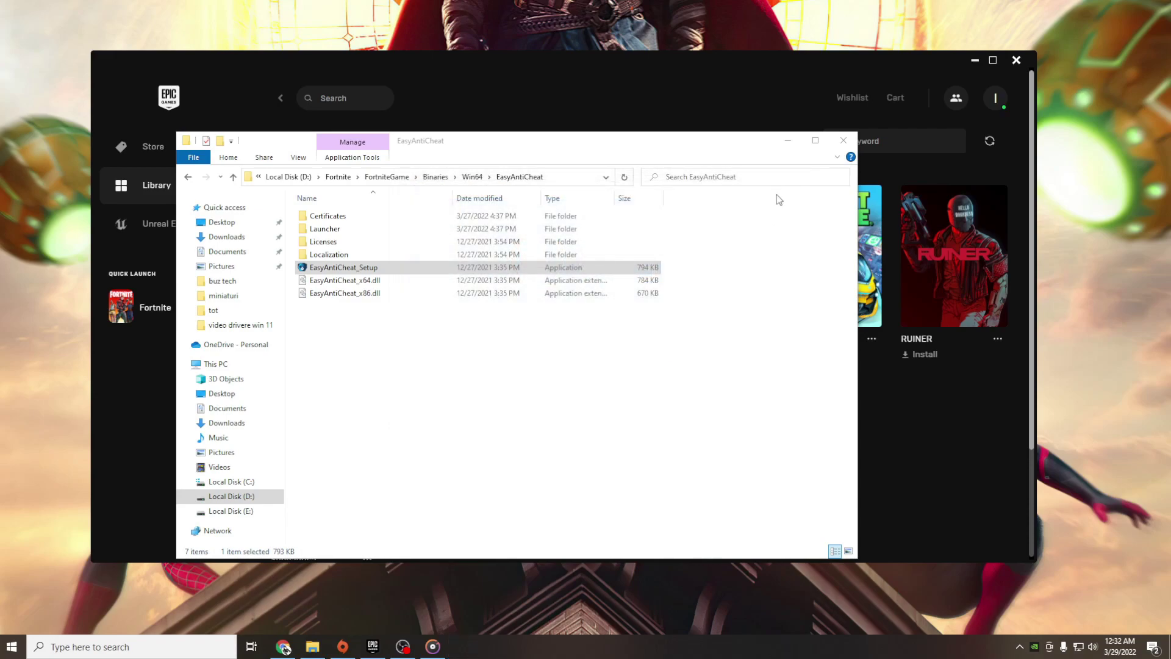
{"action": "left_click", "coordinate": [844, 140]}
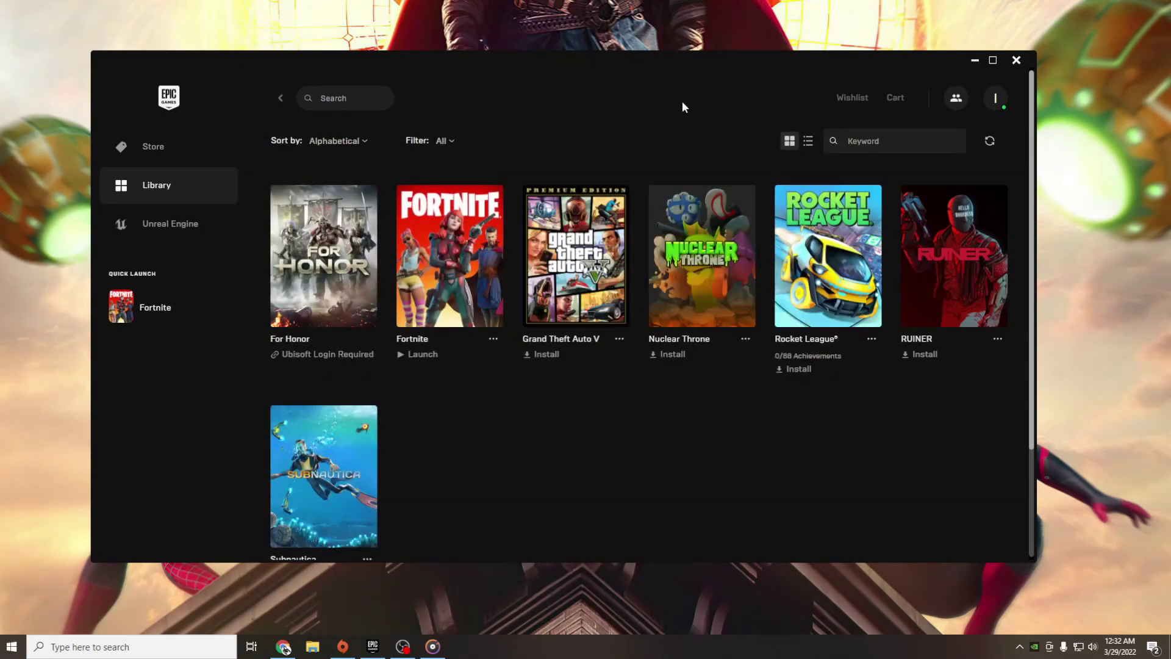